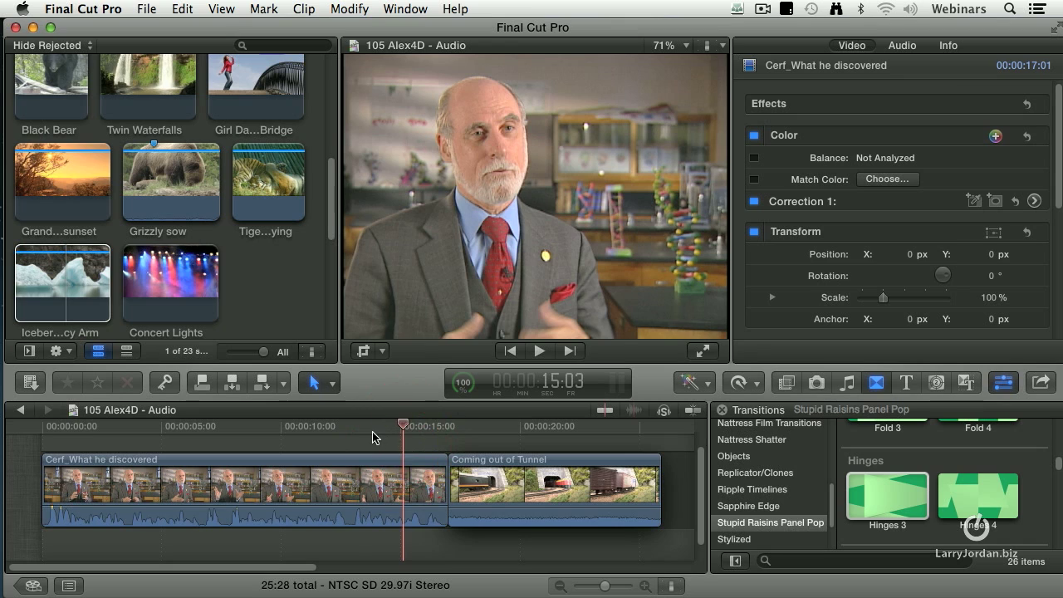
Step: Add the default transition at the interview–tunnel edit, review it, then undo it
{"action": "left_click", "coordinate": [373, 426]}
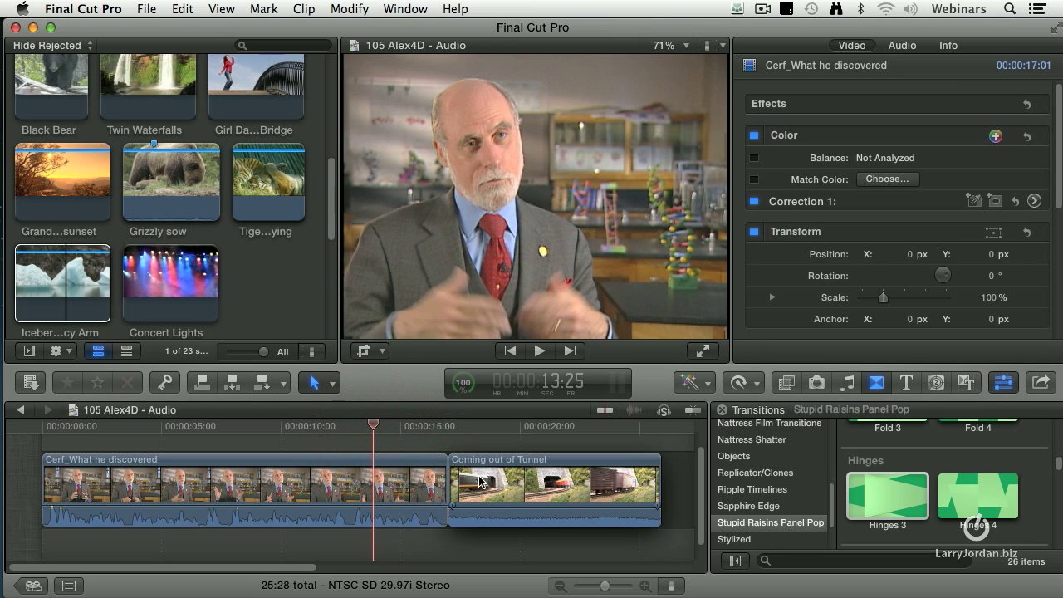
{"action": "left_click", "coordinate": [447, 490]}
{"action": "key", "text": "super+t"}
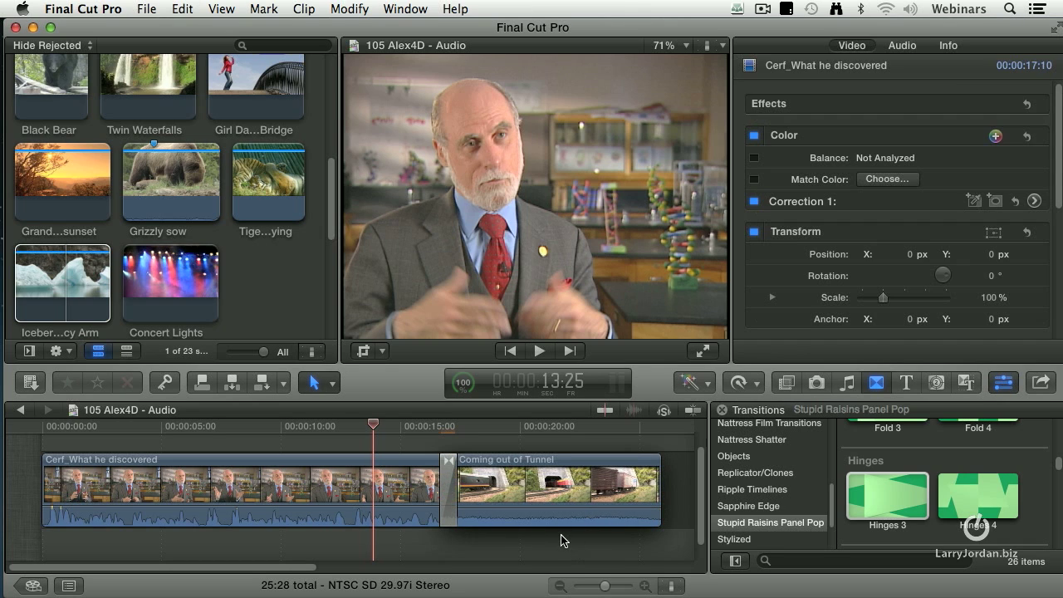
{"action": "left_click", "coordinate": [436, 426]}
{"action": "key", "text": "shift+slash"}
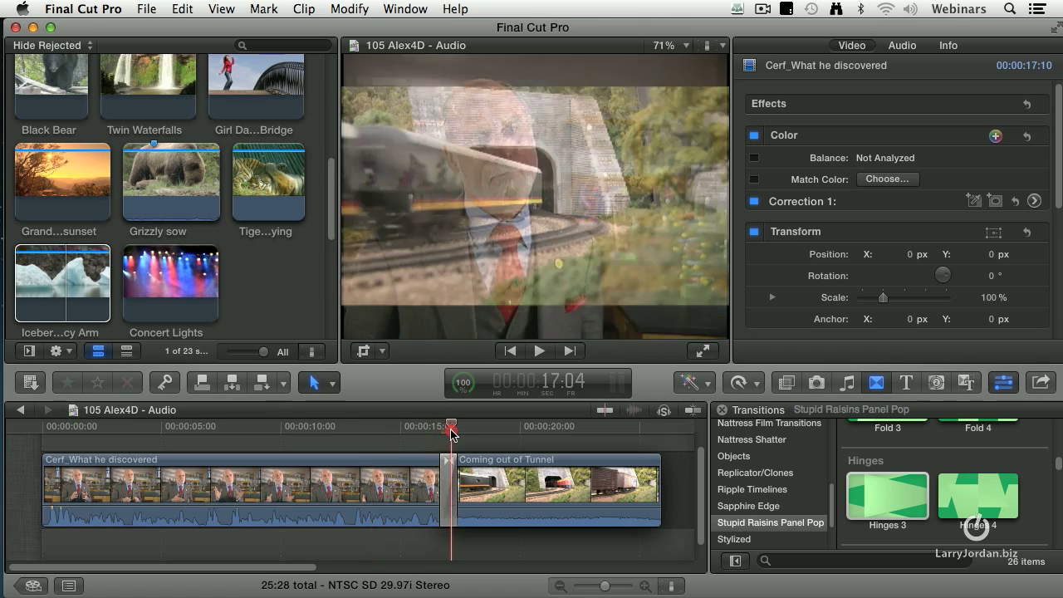
{"action": "key", "text": "shift+slash"}
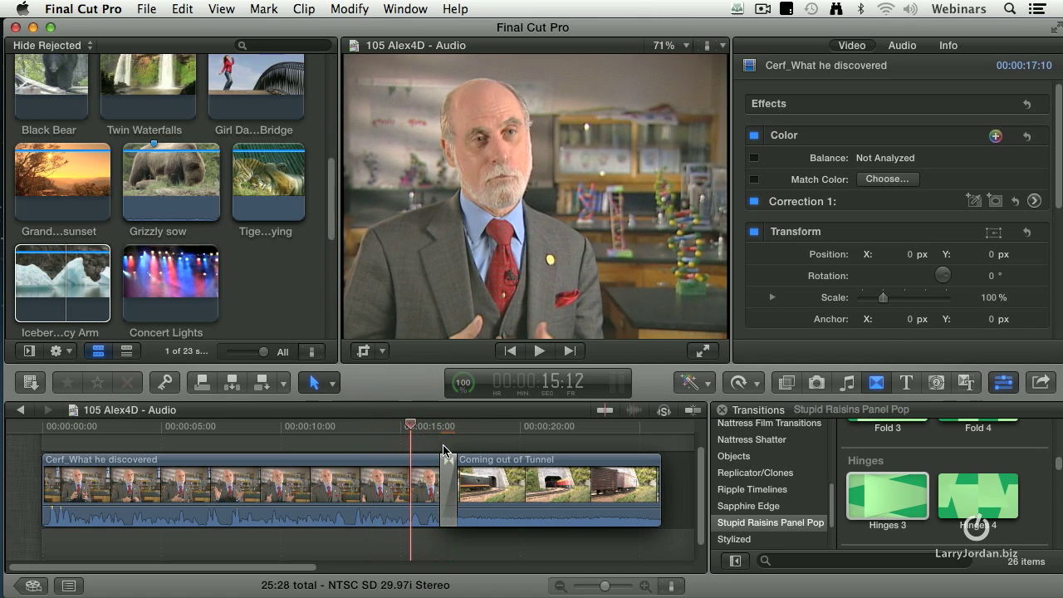
{"action": "key", "text": "super+z"}
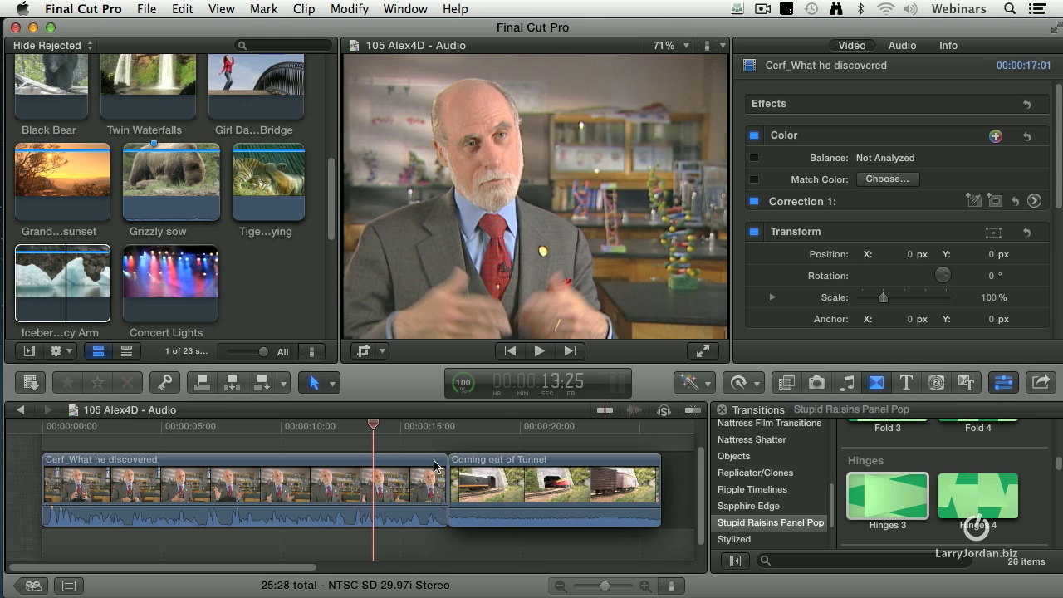
Step: Expand both clips so their audio waveforms show beneath the video
{"action": "left_click_drag", "start_coordinate": [433, 448], "coordinate": [494, 453]}
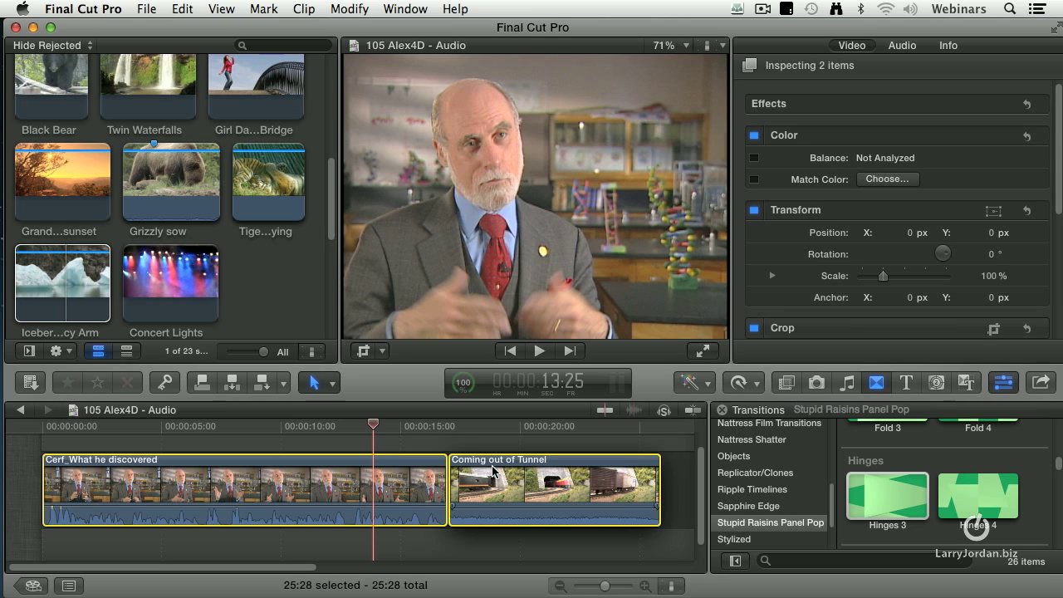
{"action": "key", "text": "ctrl+s"}
{"action": "left_click", "coordinate": [677, 503]}
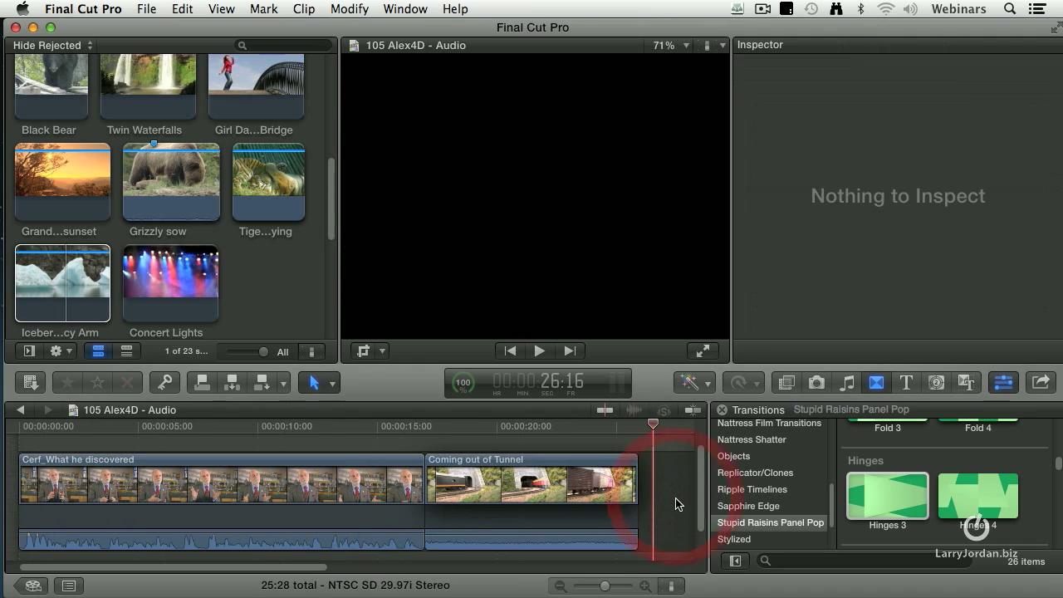
Step: Try a cross dissolve and a split audio edit at the cut, then undo the split
{"action": "left_click", "coordinate": [420, 475]}
{"action": "key", "text": "super+t"}
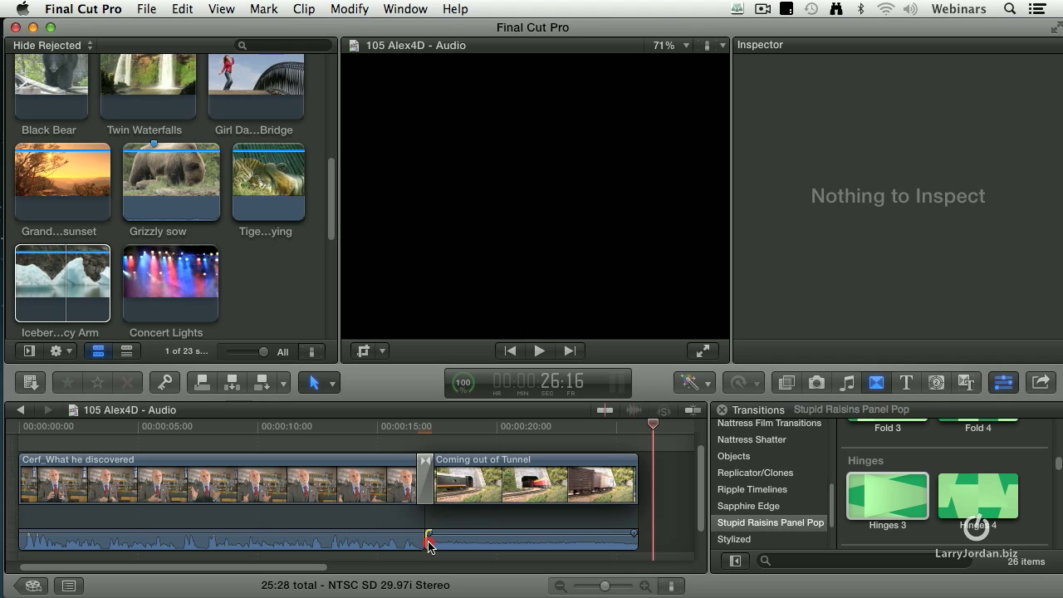
{"action": "left_click_drag", "start_coordinate": [429, 546], "coordinate": [449, 536]}
{"action": "scroll", "coordinate": [492, 527], "scroll_direction": "down", "scroll_amount": 3}
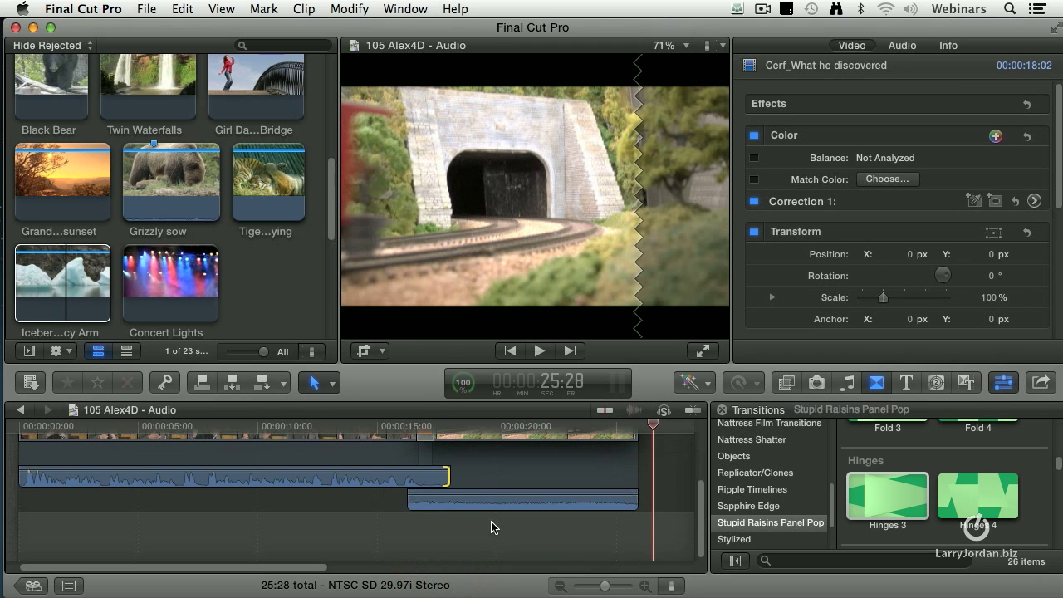
{"action": "scroll", "coordinate": [492, 527], "scroll_direction": "up", "scroll_amount": 3}
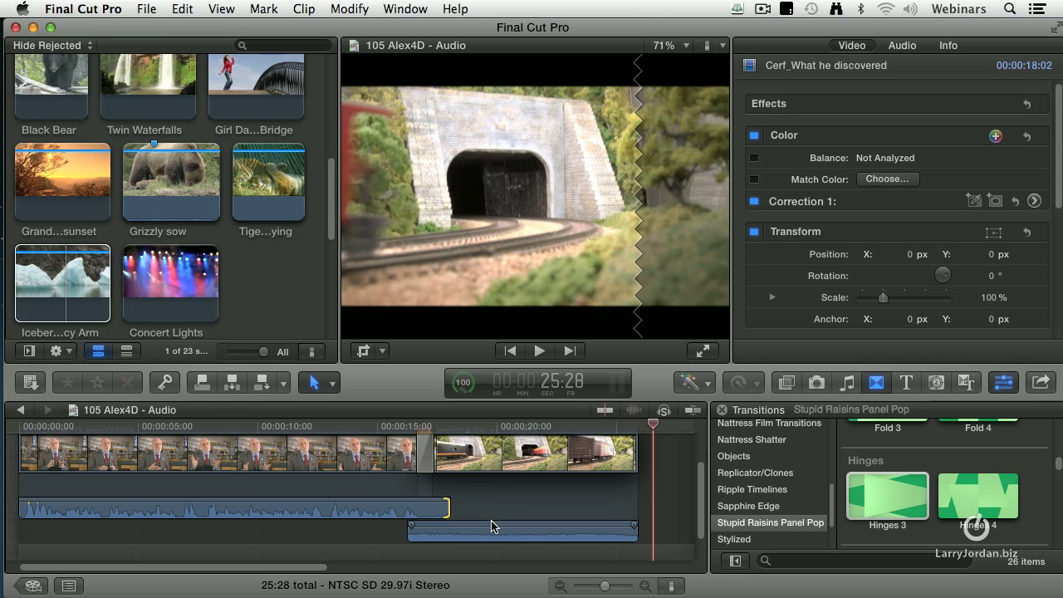
{"action": "key", "text": "super+z"}
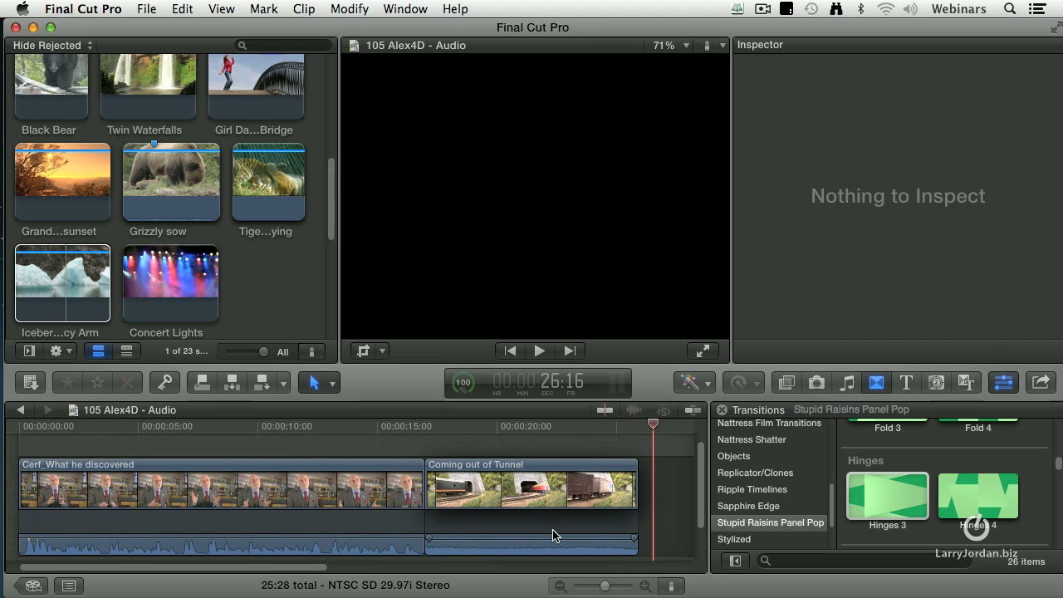
Step: Select the edit point at the start of the tunnel clip
{"action": "key", "text": "super+a"}
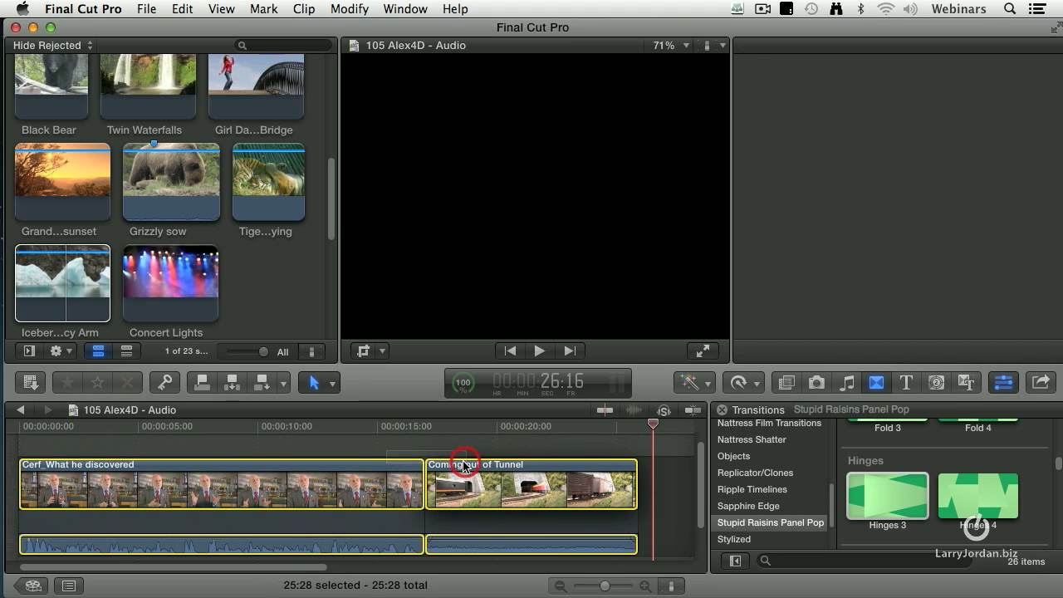
{"action": "left_click", "coordinate": [661, 466]}
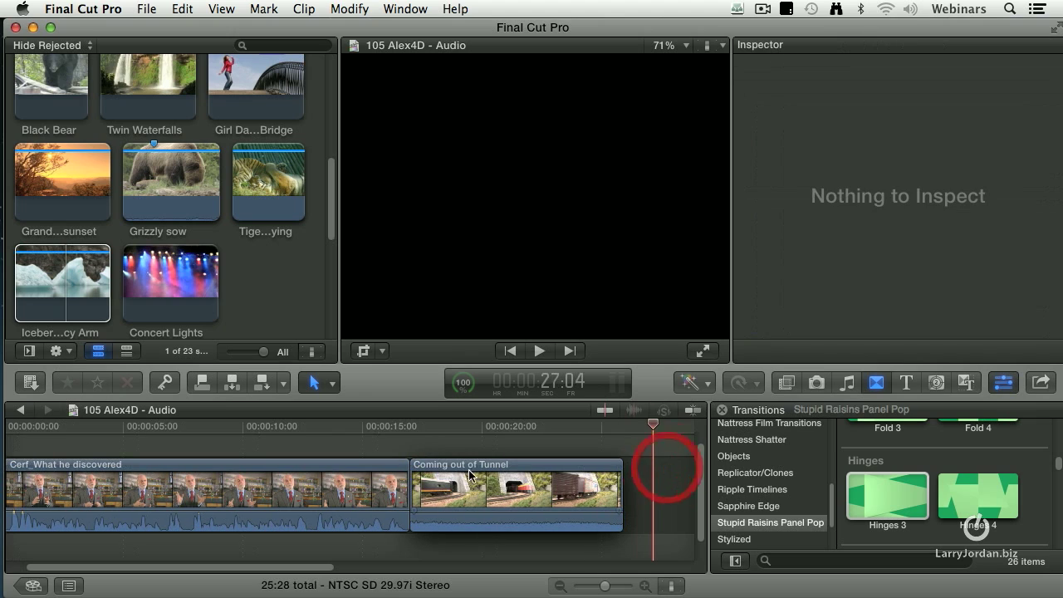
{"action": "left_click", "coordinate": [412, 479]}
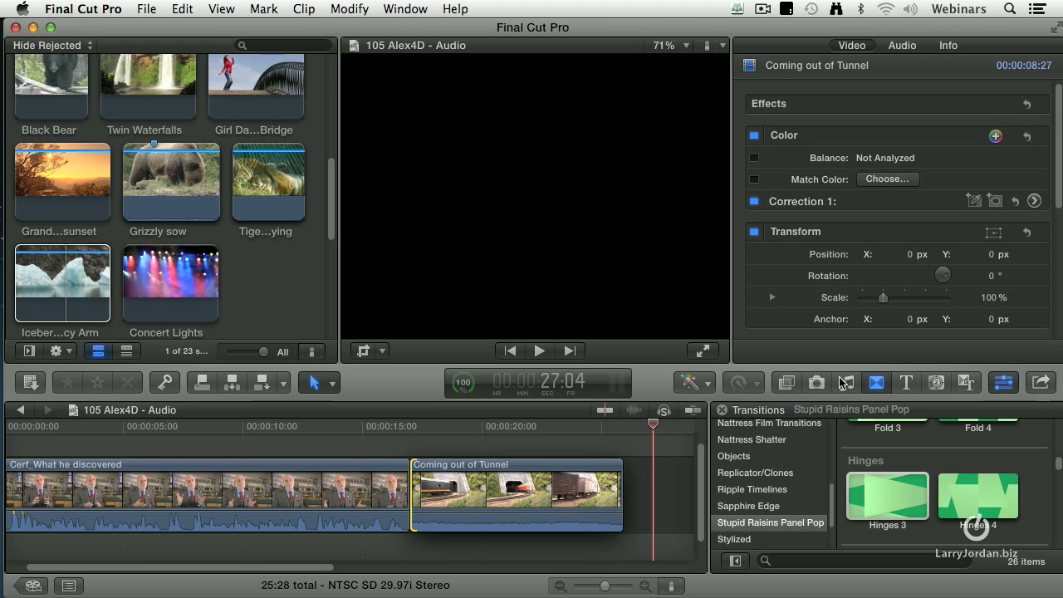
Step: Reopen the Transitions browser on the Dissolves category to show Sound only
{"action": "left_click", "coordinate": [876, 383]}
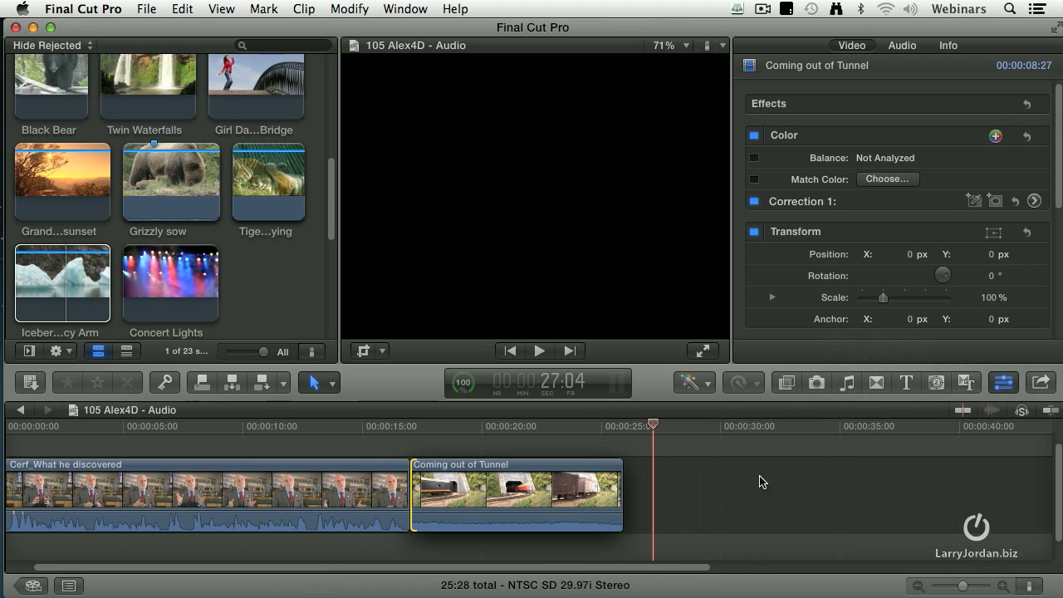
{"action": "left_click", "coordinate": [876, 382]}
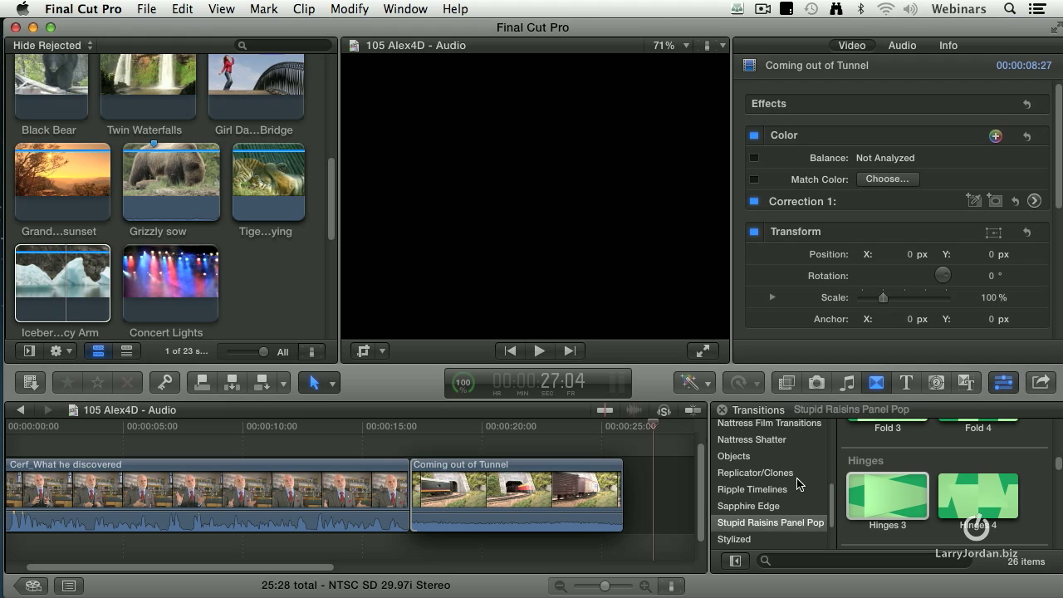
{"action": "scroll", "coordinate": [797, 484], "scroll_direction": "up", "scroll_amount": 10}
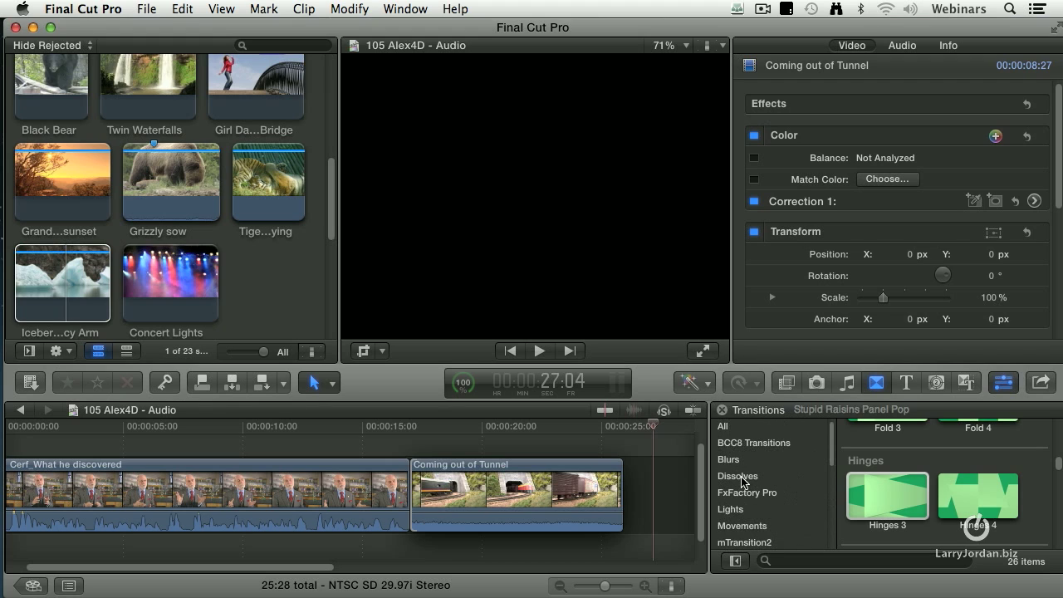
{"action": "left_click", "coordinate": [738, 477]}
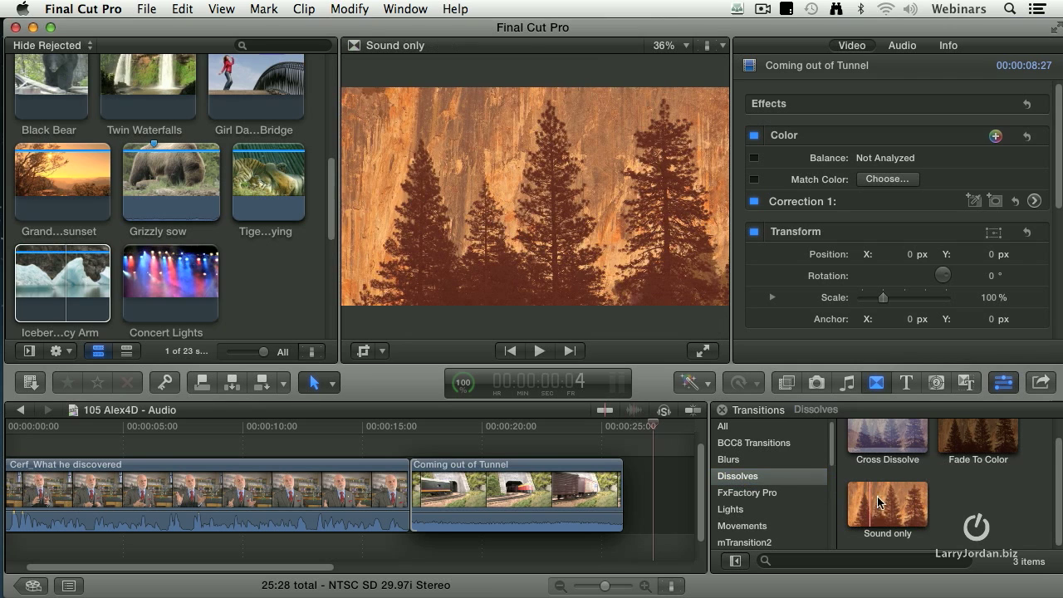
Step: Place the Sound only transition on the edit and lengthen it to 1:07
{"action": "left_click_drag", "start_coordinate": [887, 495], "coordinate": [403, 477]}
{"action": "left_click", "coordinate": [395, 426]}
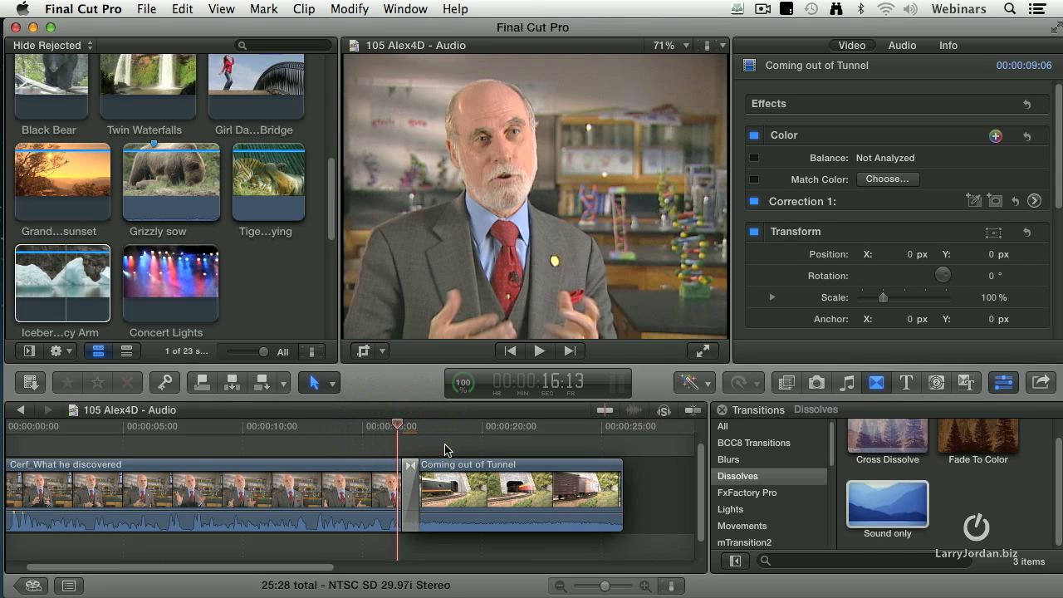
{"action": "left_click", "coordinate": [308, 427]}
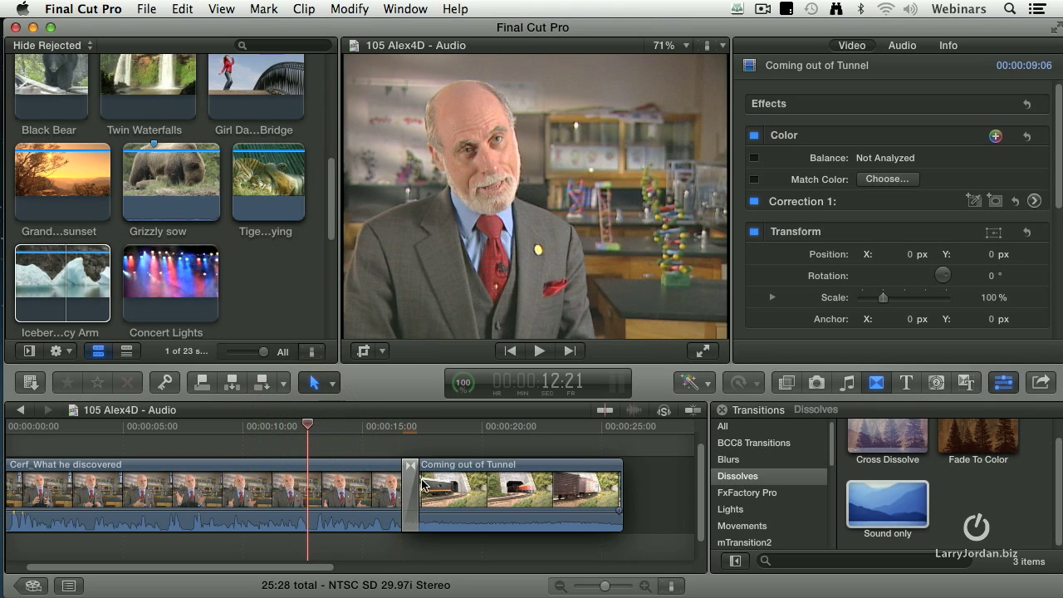
{"action": "left_click_drag", "start_coordinate": [416, 484], "coordinate": [433, 481]}
Step: Play back across the Sound only transition twice, the second time from 14:14
{"action": "key", "text": "space"}
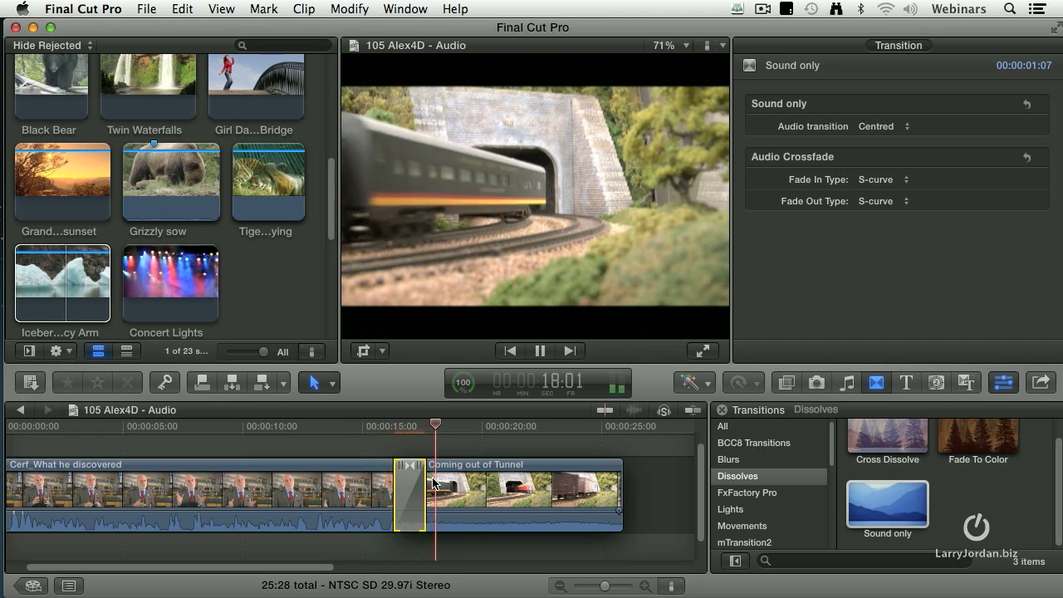
{"action": "key", "text": "space"}
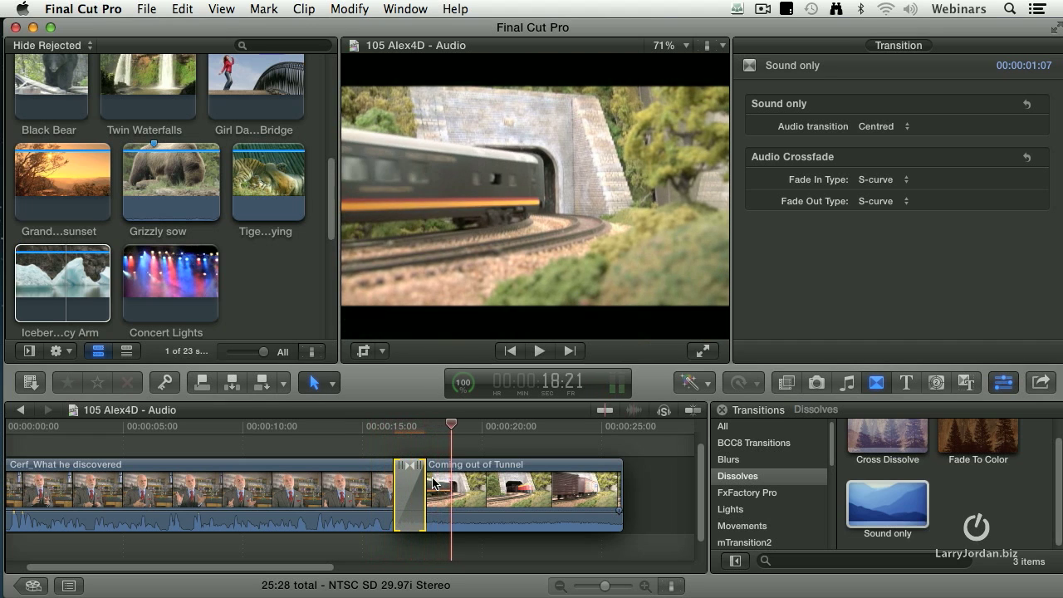
{"action": "left_click", "coordinate": [349, 428]}
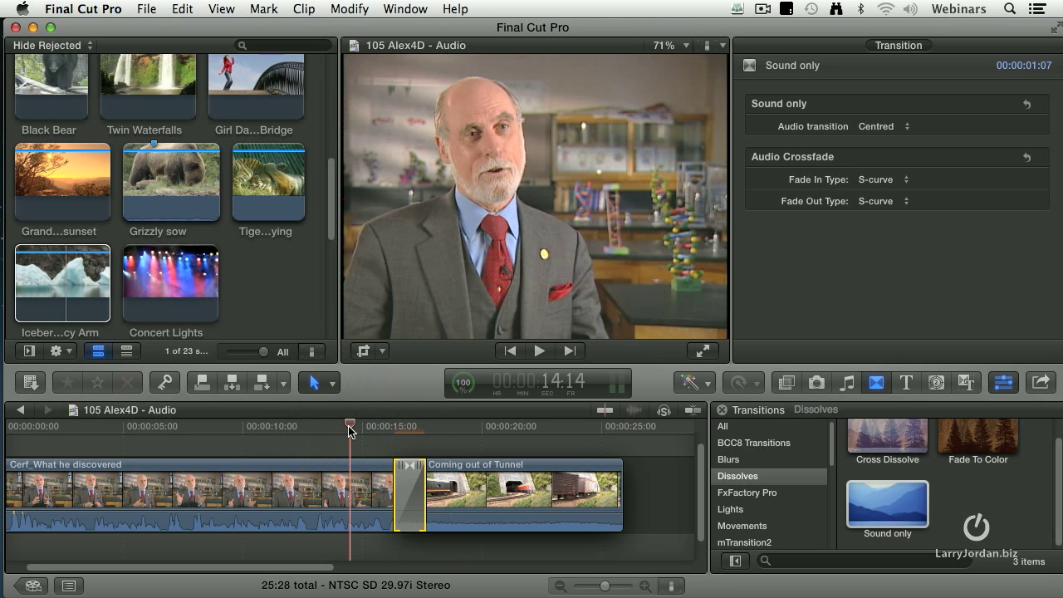
{"action": "key", "text": "space"}
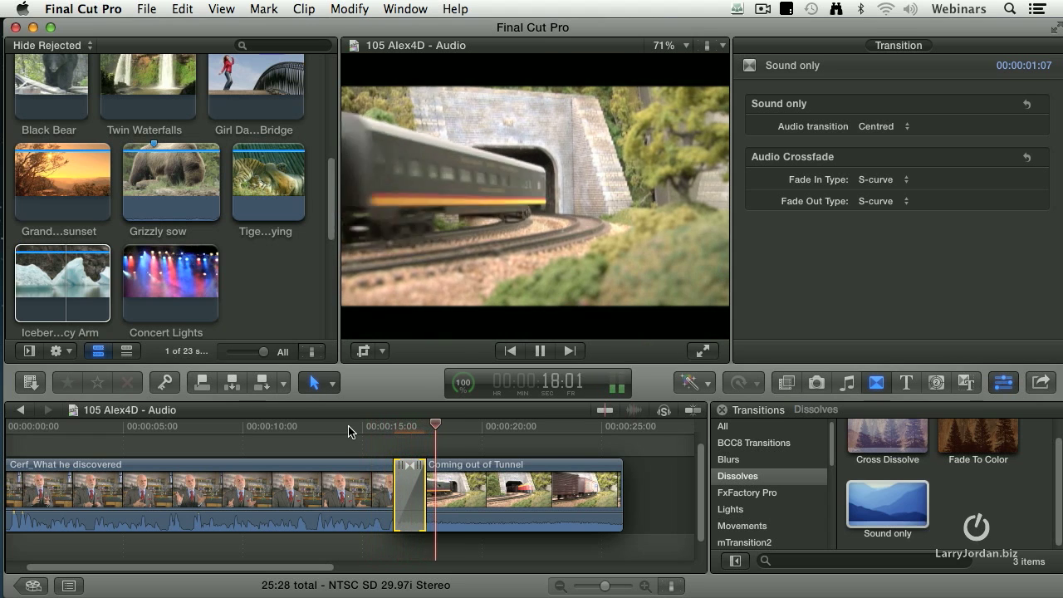
{"action": "key", "text": "space"}
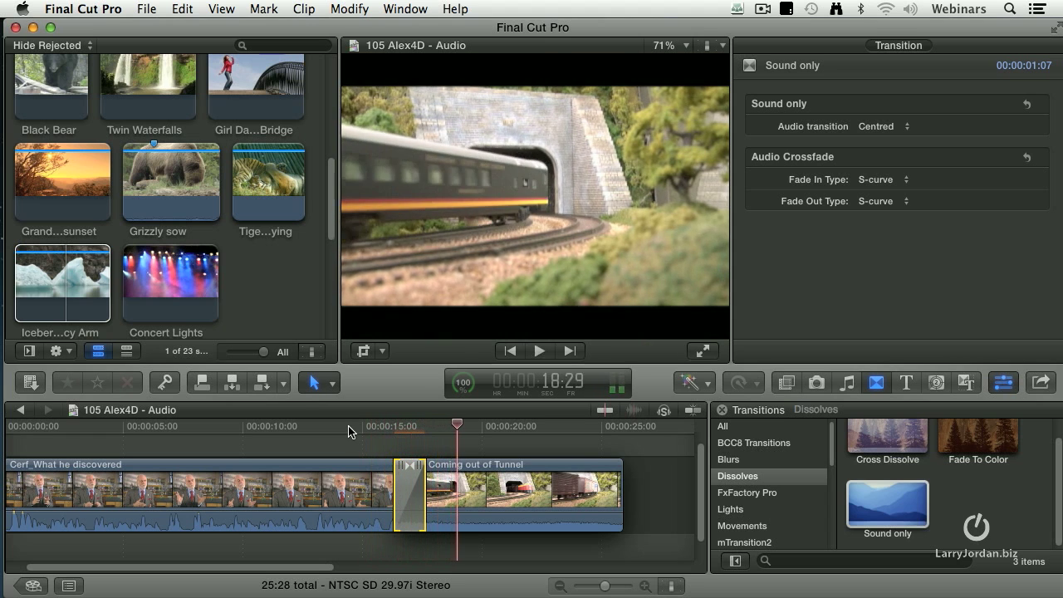
{"action": "left_click", "coordinate": [410, 490]}
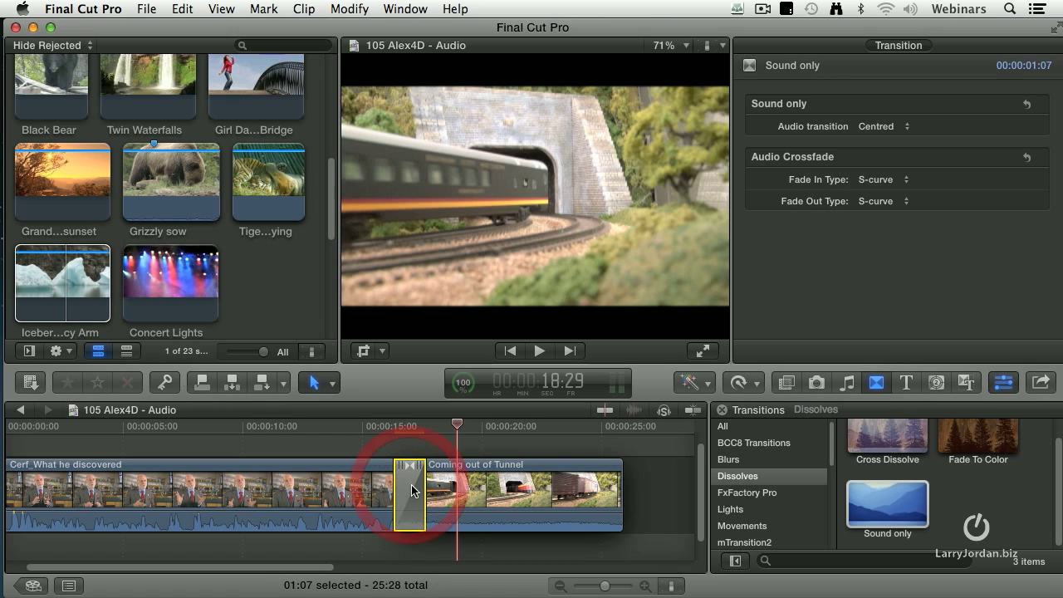
{"action": "left_click", "coordinate": [893, 128]}
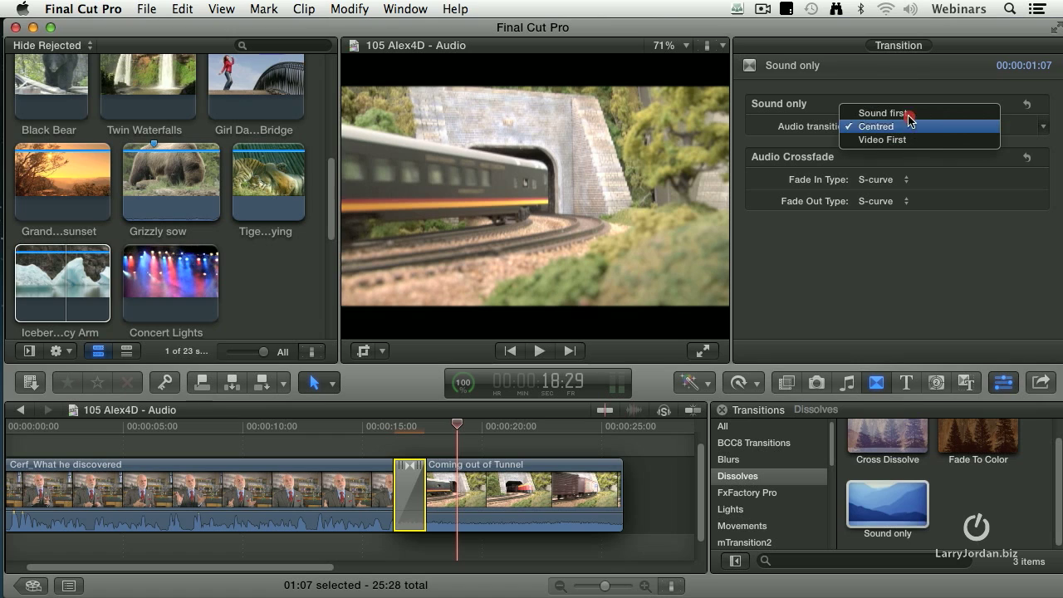
{"action": "left_click", "coordinate": [889, 96]}
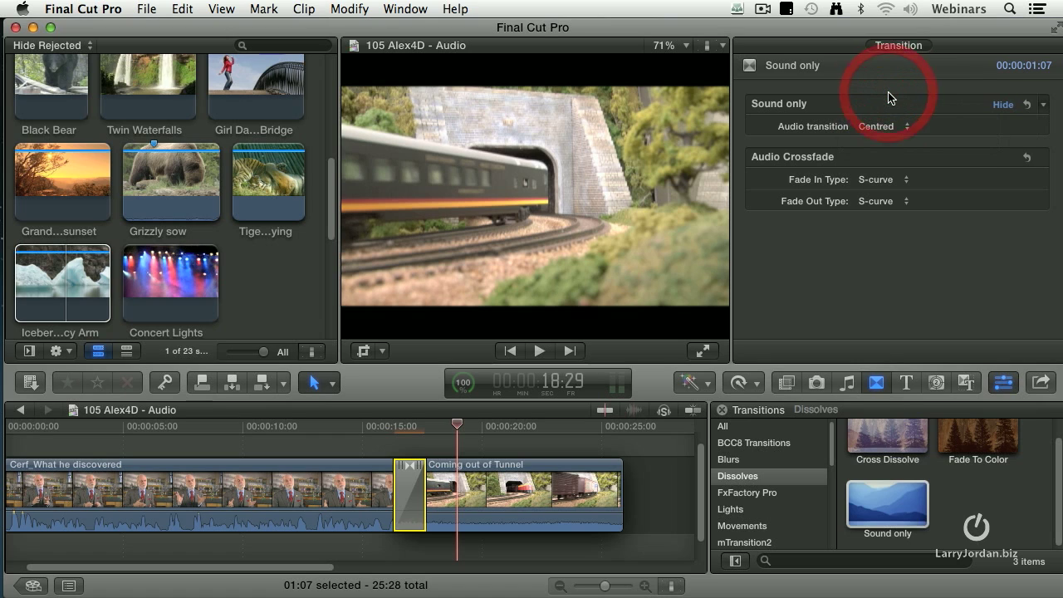
{"action": "left_click", "coordinate": [890, 179]}
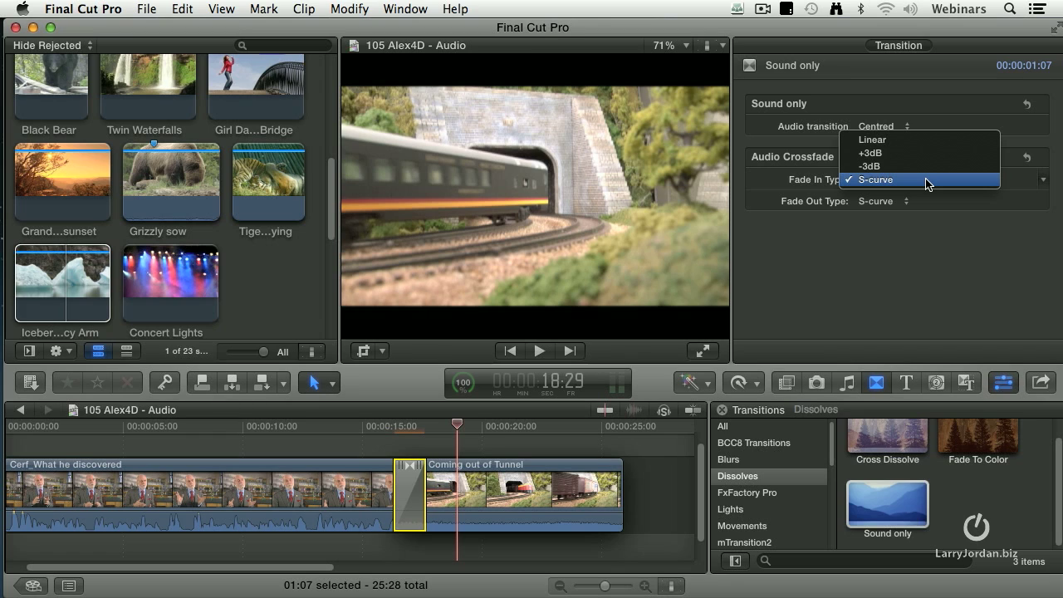
{"action": "left_click", "coordinate": [927, 182]}
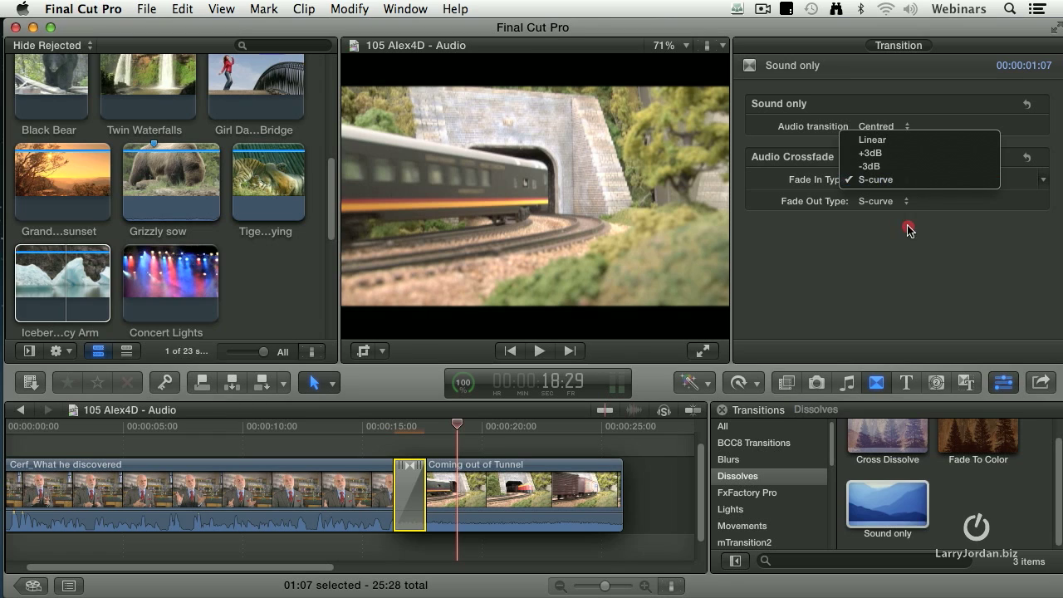
{"action": "left_click", "coordinate": [909, 203]}
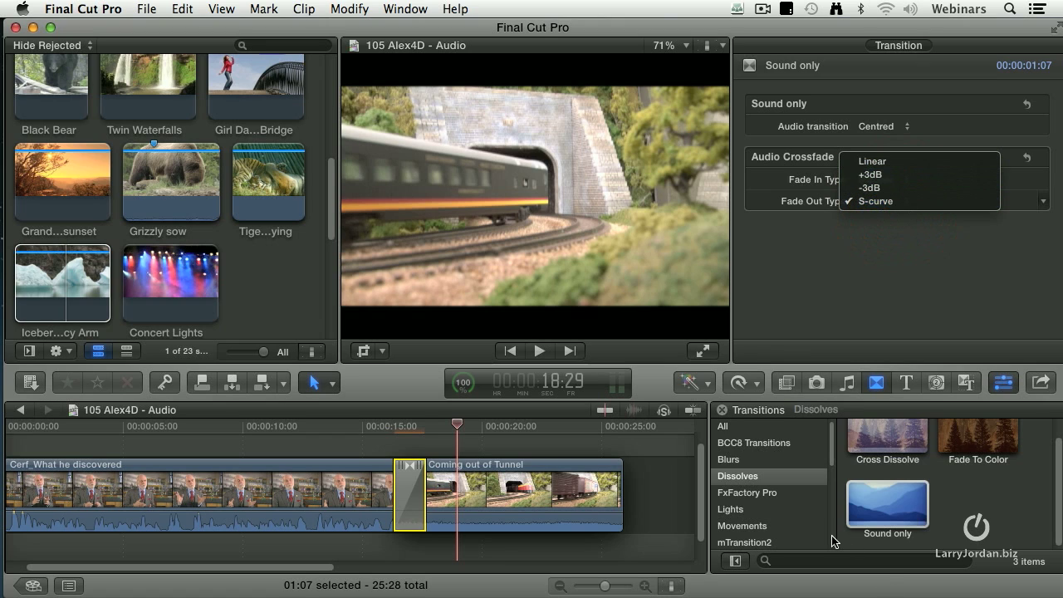
Step: Keep the S-curve fade-out and make Sound only the default transition
{"action": "left_click", "coordinate": [886, 508]}
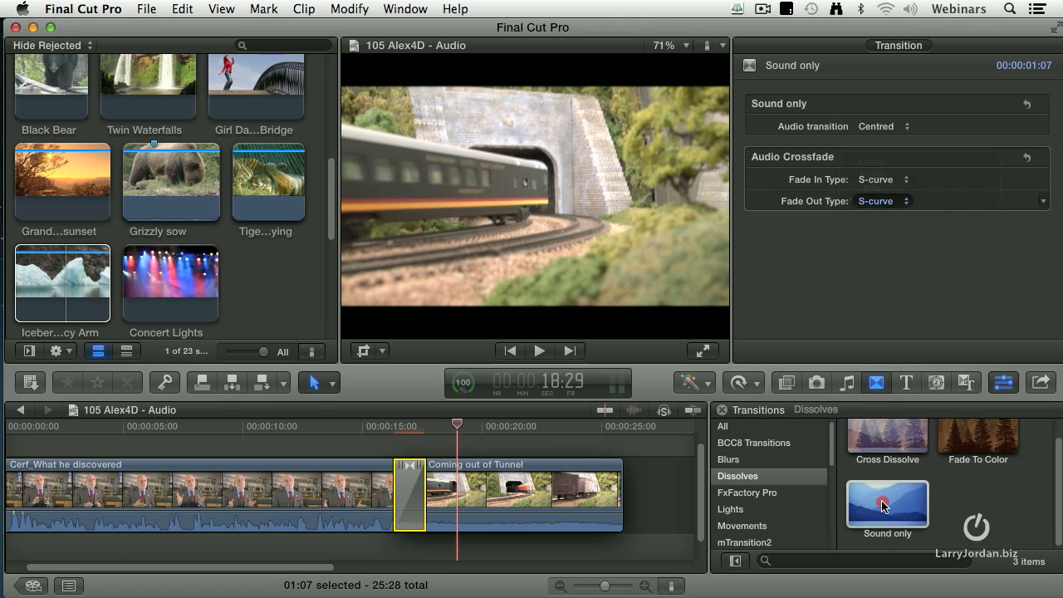
{"action": "right_click", "coordinate": [883, 506]}
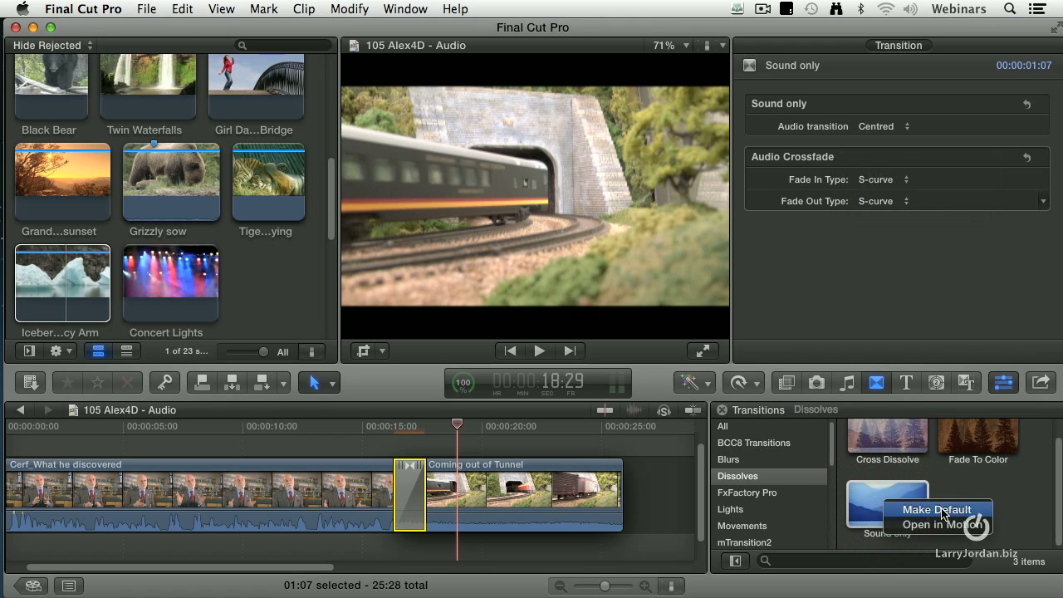
{"action": "left_click", "coordinate": [982, 485]}
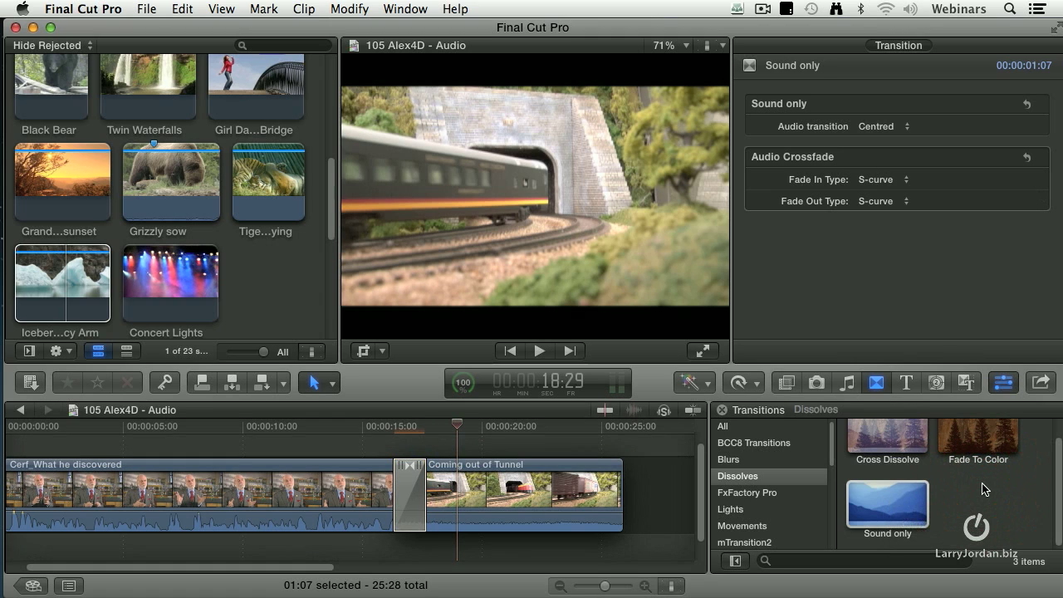